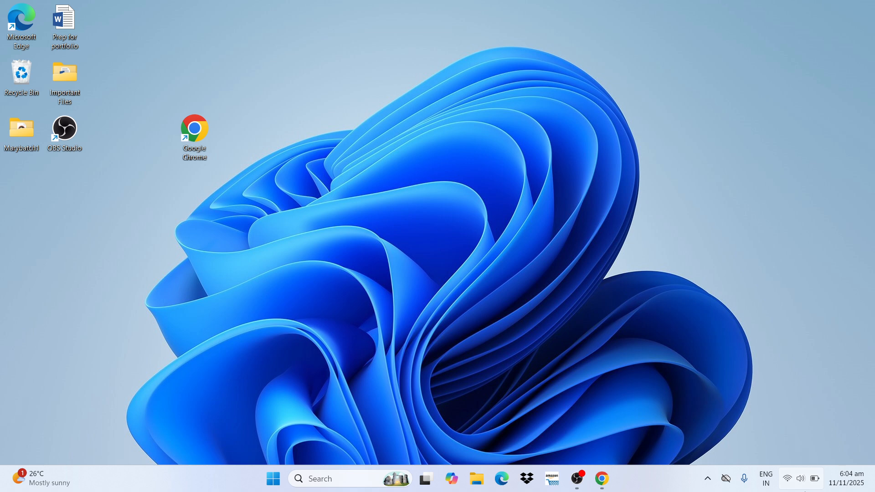
# Step: Check which Wi-Fi network the computer is connected to, and dismiss the network list
pyautogui.click(792, 479)
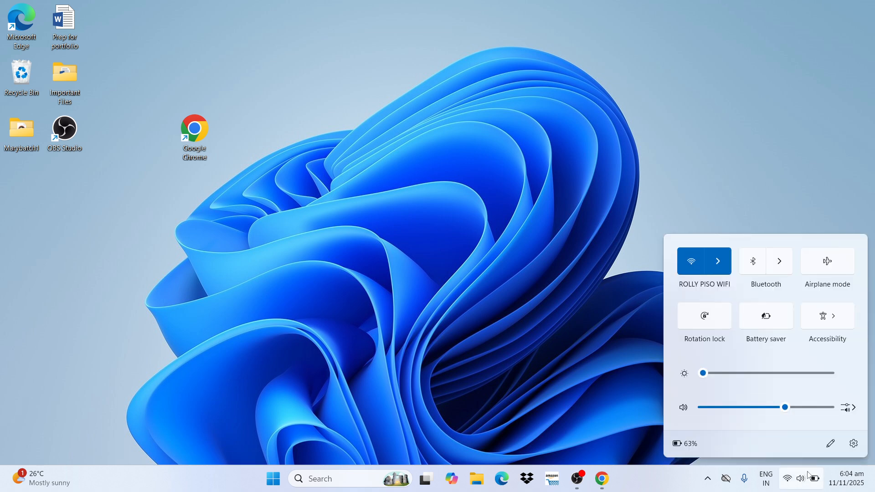
pyautogui.click(716, 265)
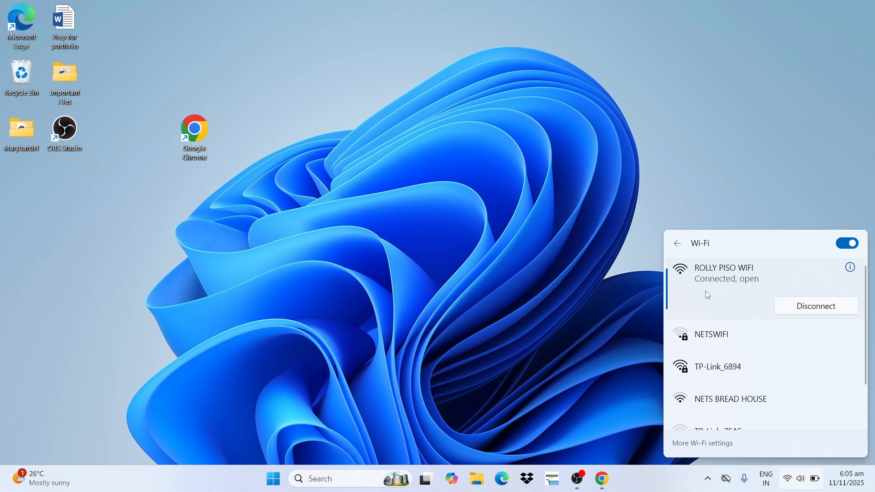
pyautogui.click(512, 365)
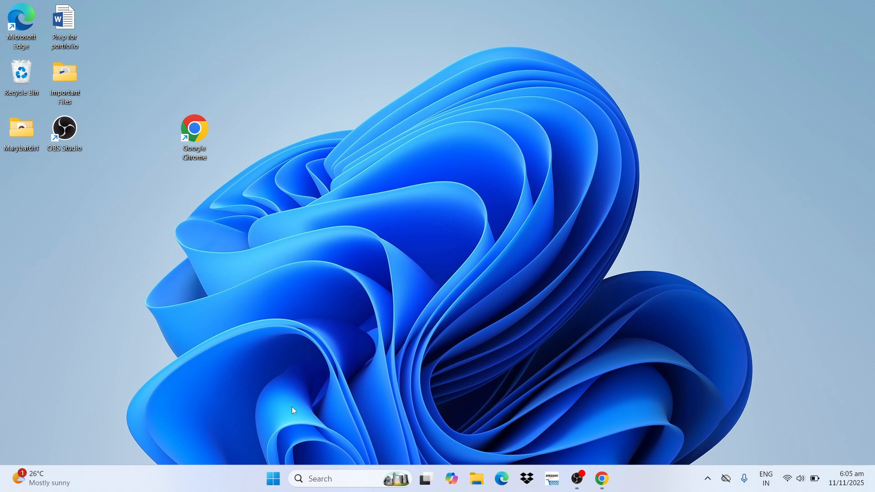
# Step: Review the proxy configuration in the Windows network and internet settings, and close Settings
pyautogui.rightClick(274, 477)
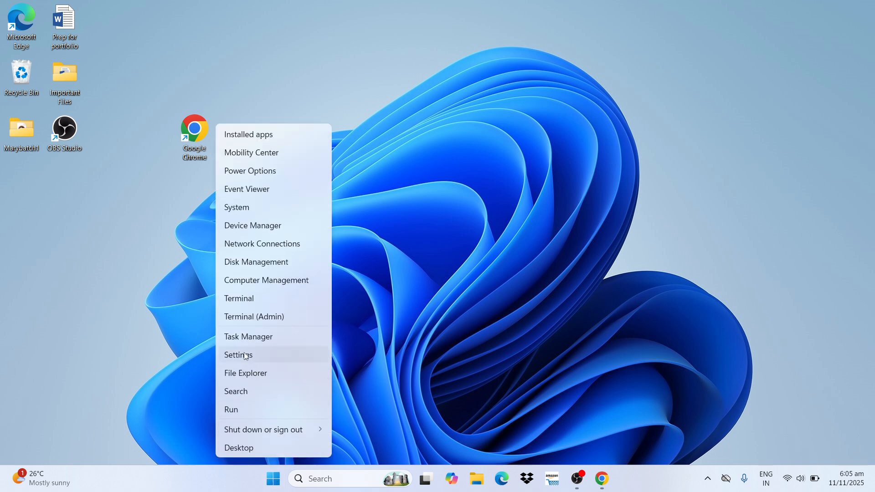
pyautogui.click(311, 363)
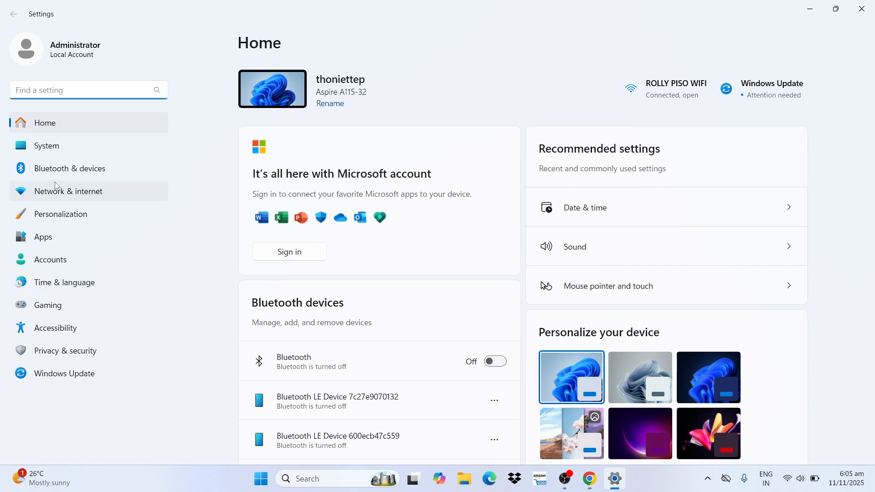
pyautogui.click(56, 185)
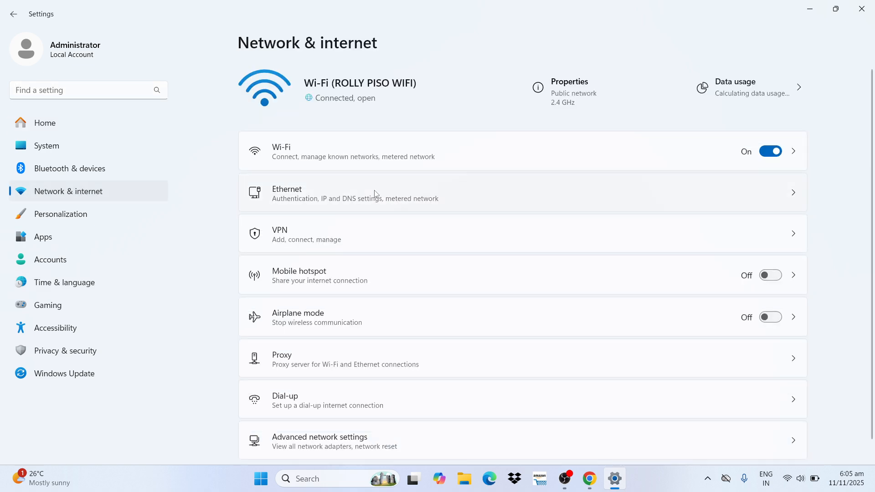
pyautogui.click(425, 355)
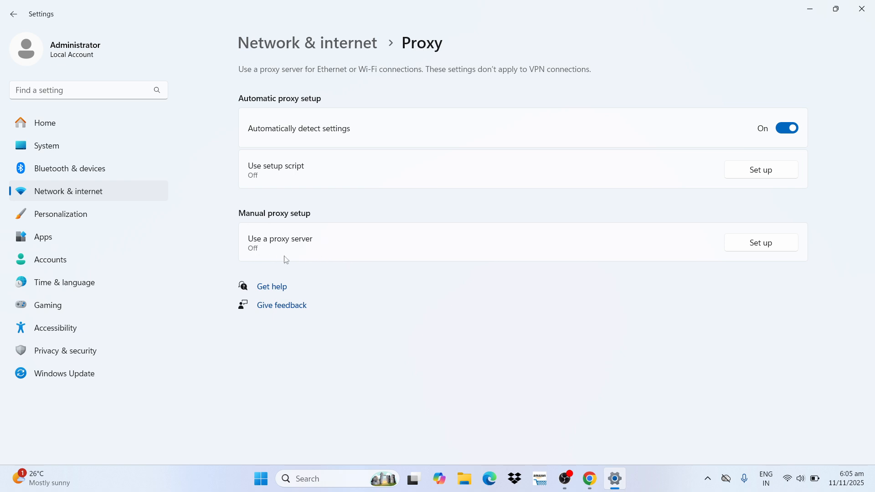
pyautogui.click(870, 9)
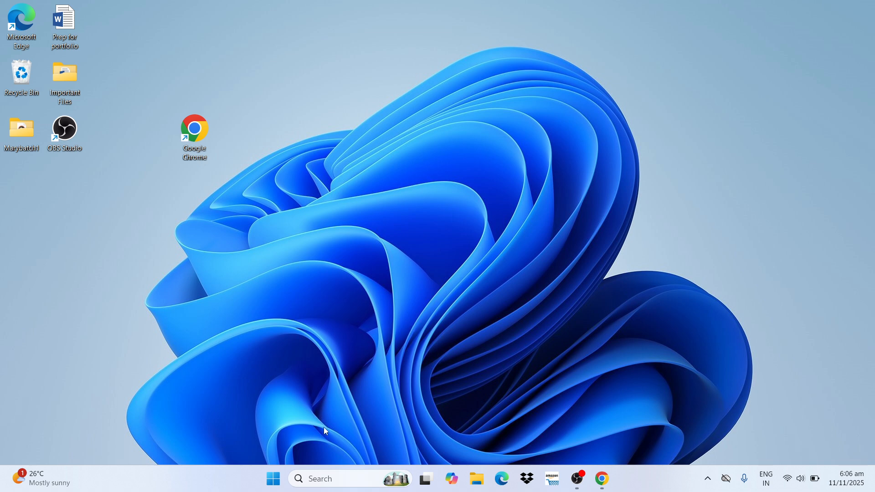
# Step: Find and open Control Panel, and show its items as large icons
pyautogui.click(320, 479)
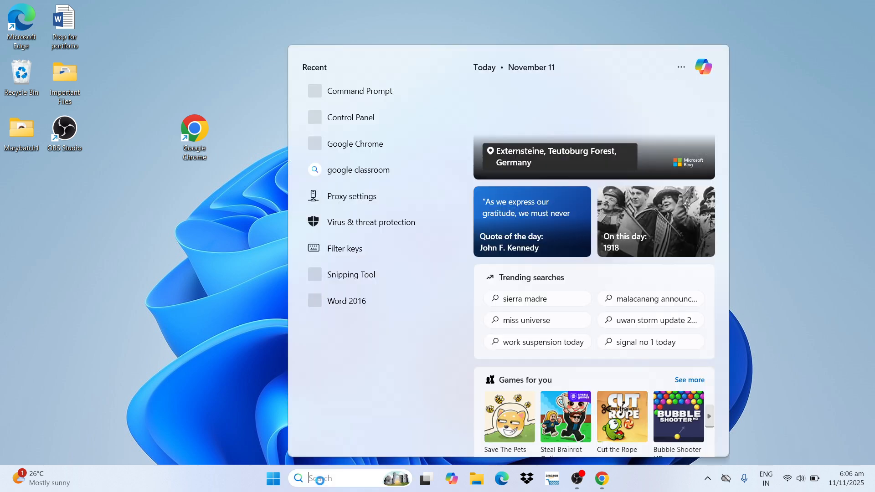
pyautogui.write('PA')
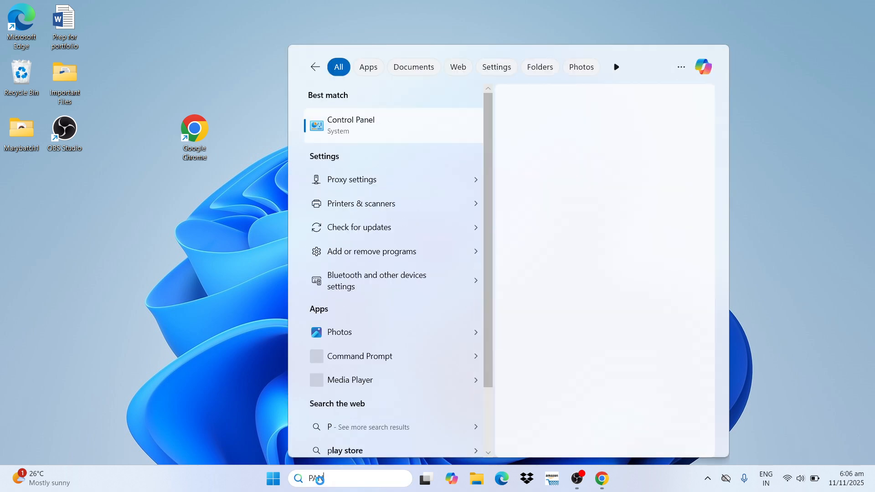
pyautogui.write('NEL')
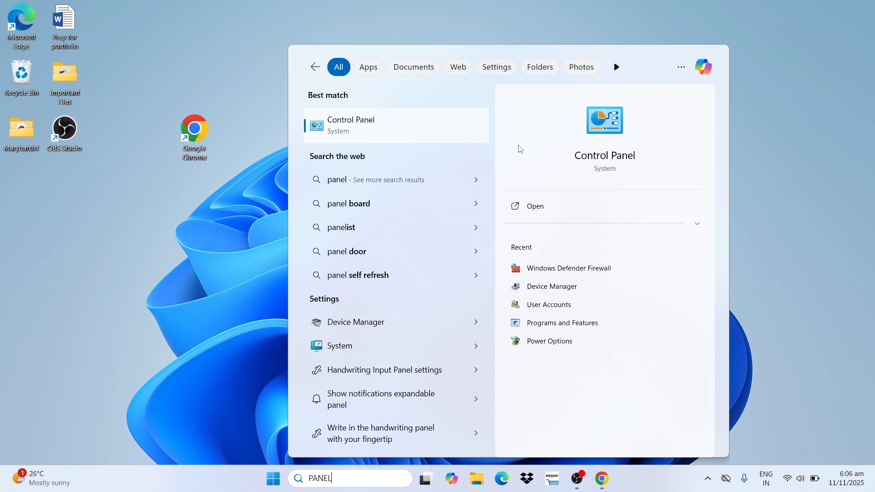
pyautogui.click(535, 203)
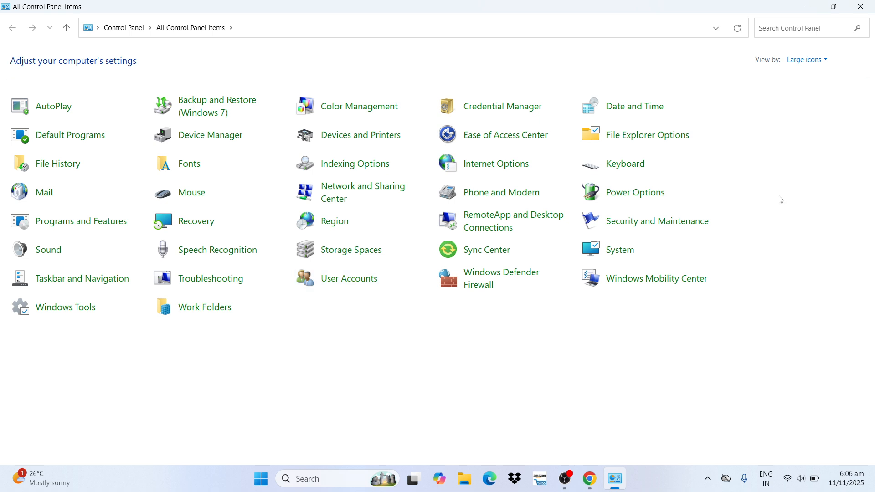
pyautogui.click(807, 59)
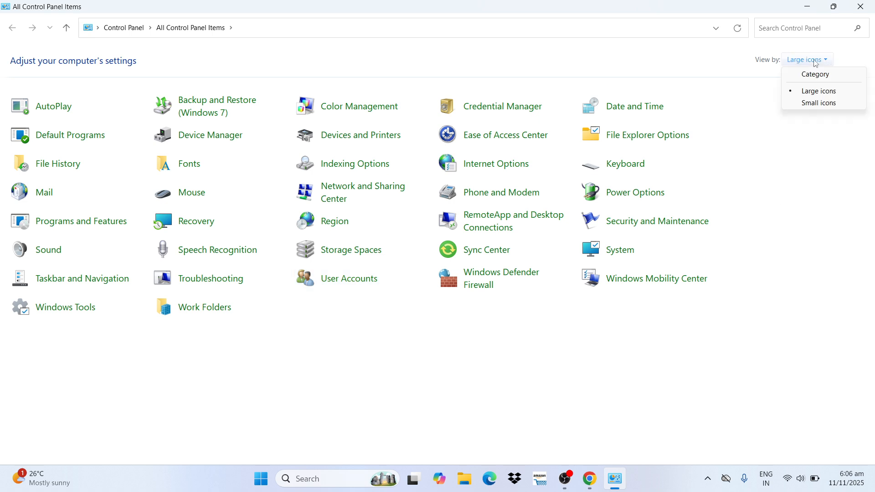
pyautogui.click(813, 91)
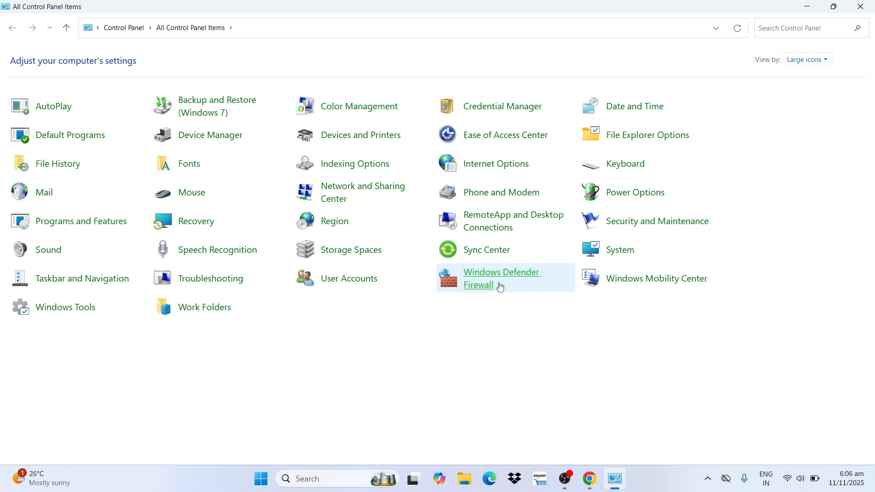
# Step: Set Windows Defender Firewall to off for both private and public networks, and close Control Panel
pyautogui.click(478, 286)
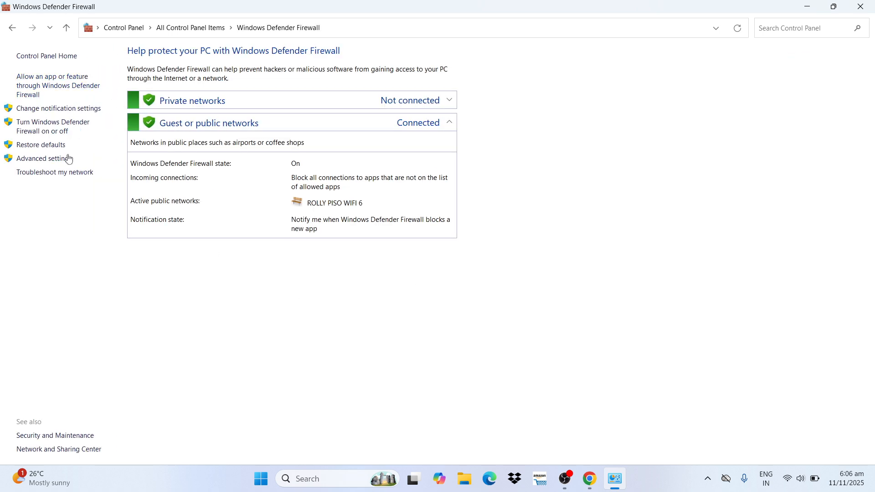
pyautogui.click(44, 131)
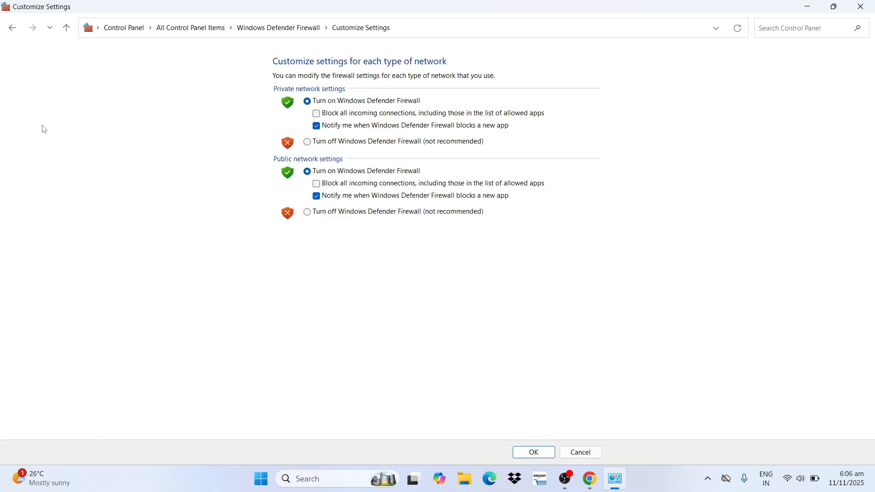
pyautogui.click(311, 143)
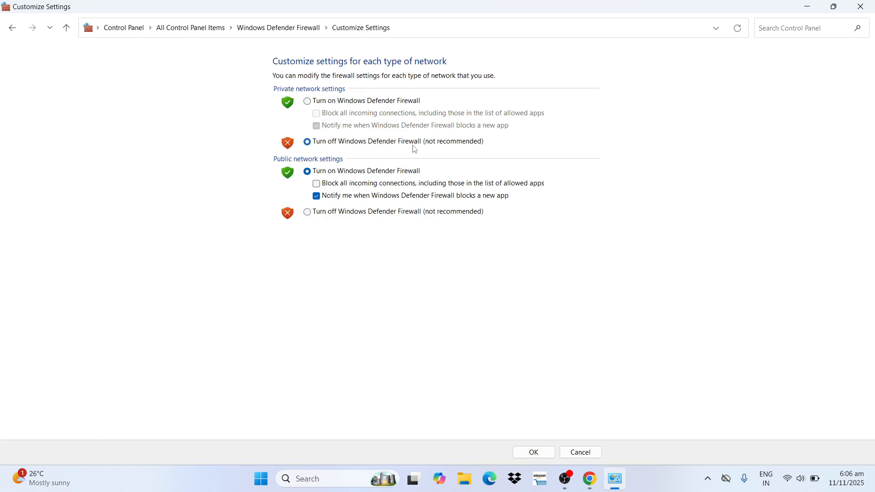
pyautogui.click(309, 214)
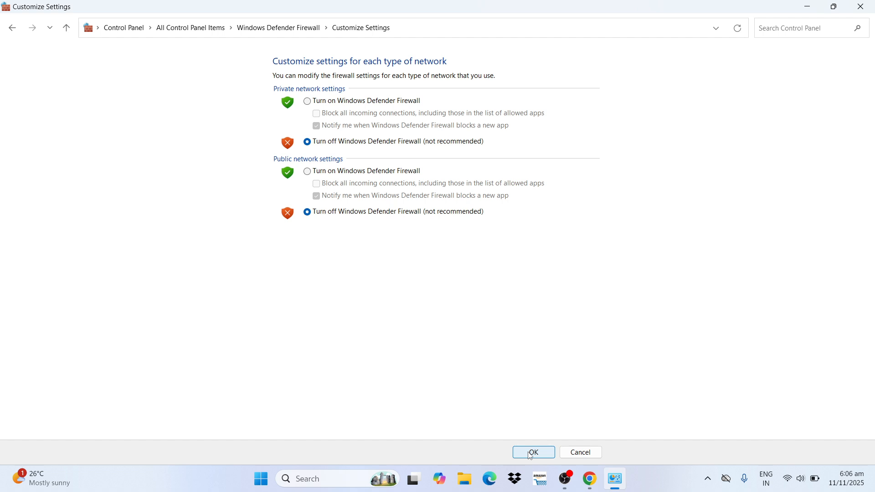
pyautogui.click(868, 8)
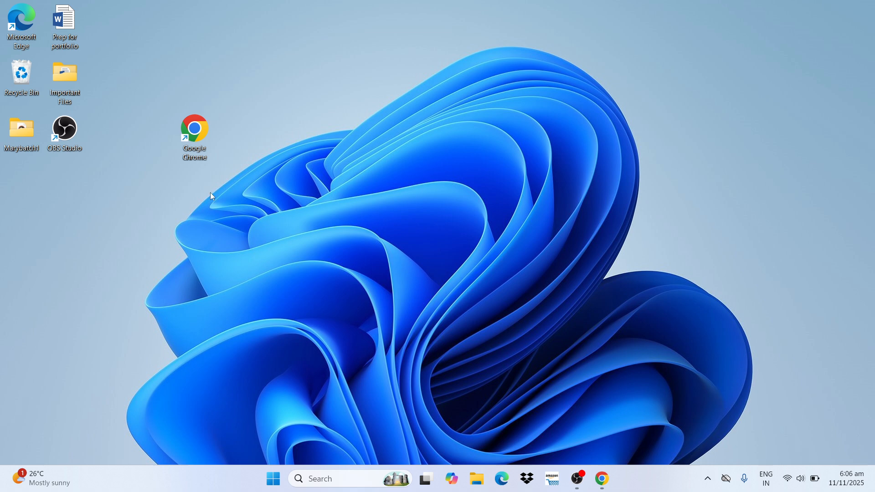
# Step: Launch Google Chrome from the desktop, maximize its window and open the browser settings
pyautogui.rightClick(193, 127)
pyautogui.click(259, 164)
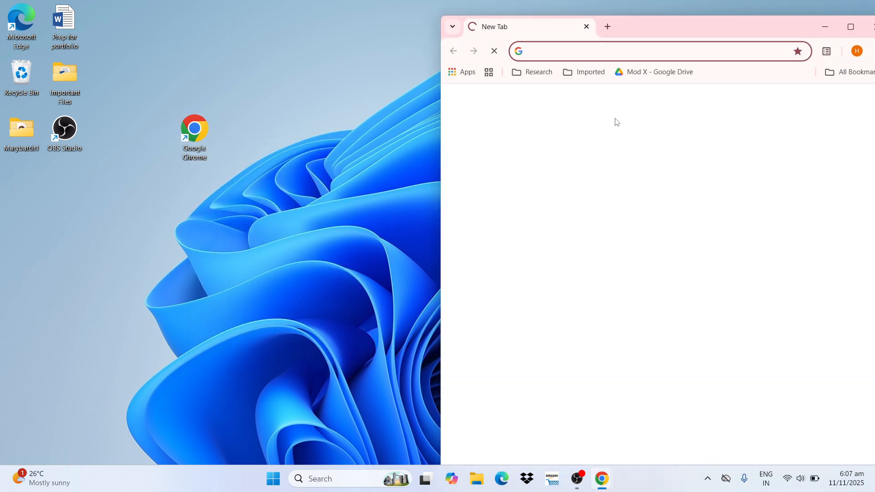
pyautogui.click(849, 27)
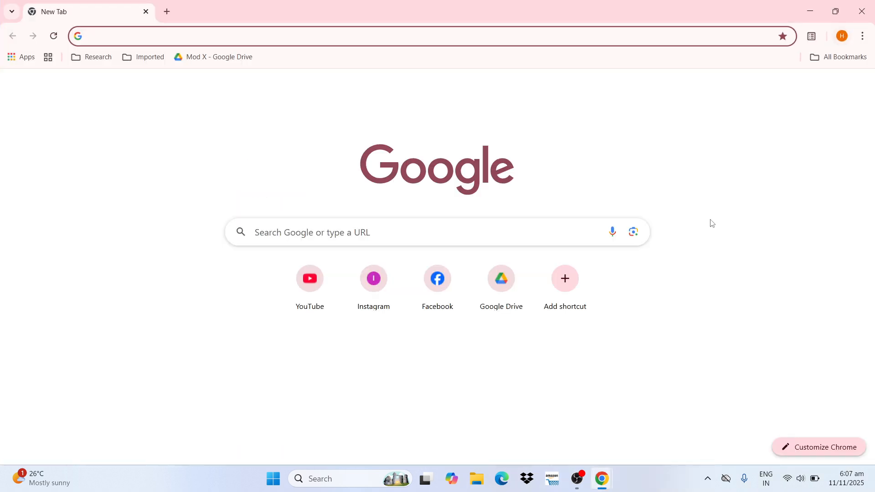
pyautogui.click(863, 36)
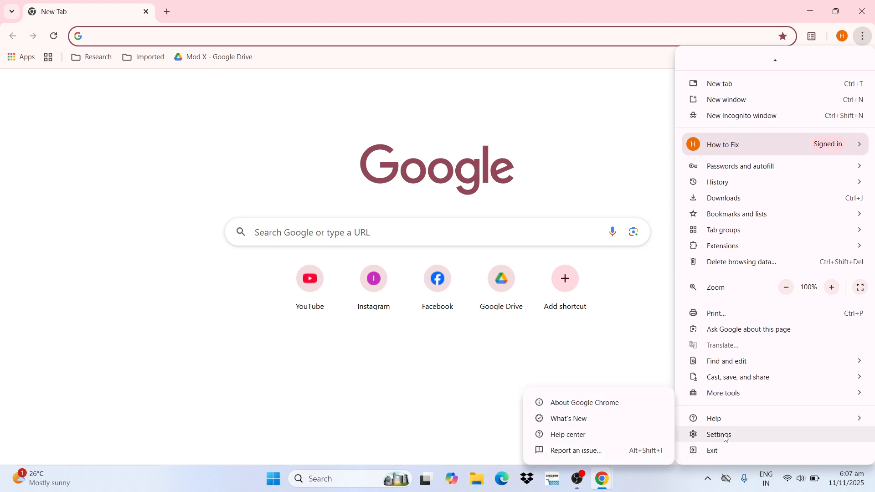
pyautogui.click(719, 435)
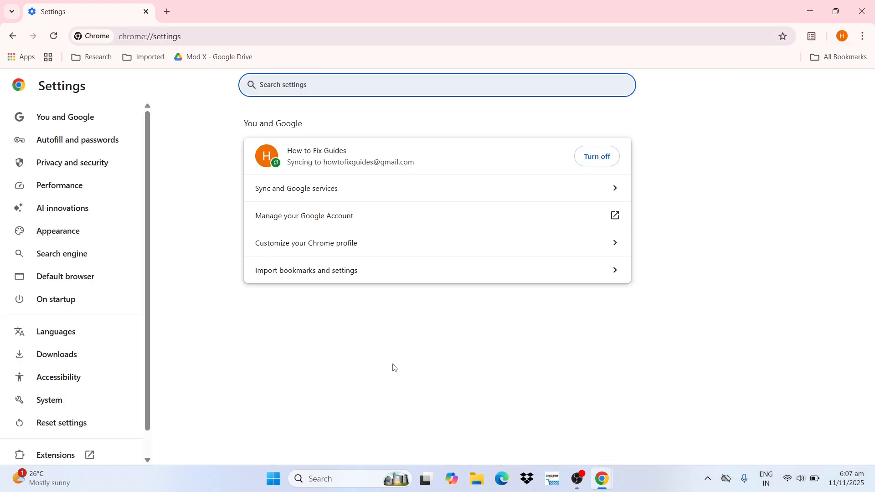
# Step: Delete Chrome's last hour of browsing history, cookies and site data, cached images and files, and download history
pyautogui.click(73, 168)
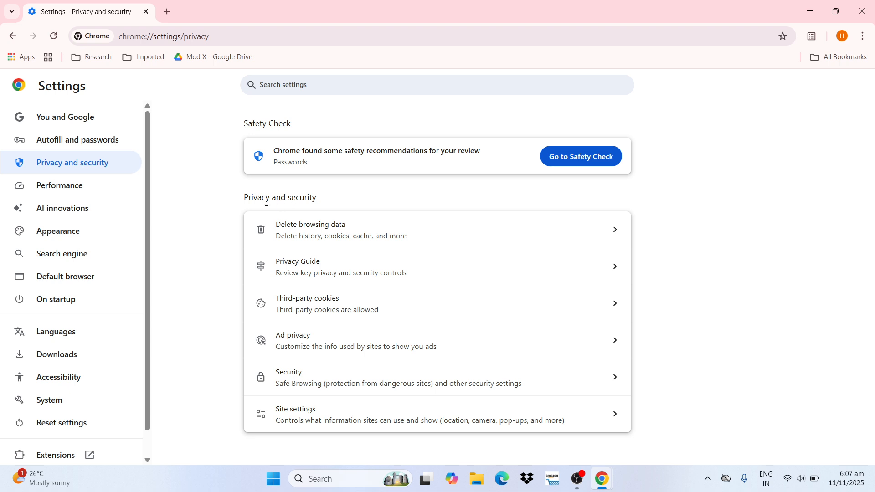
pyautogui.moveTo(257, 198); pyautogui.dragTo(339, 203)
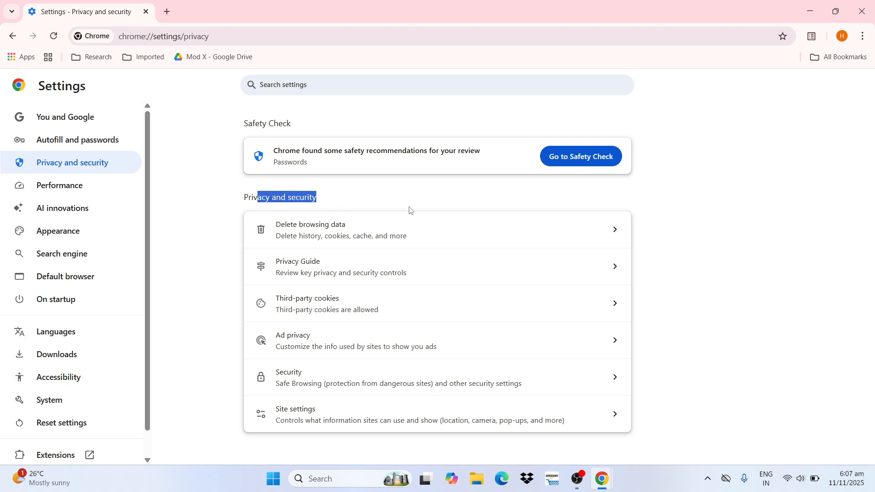
pyautogui.click(310, 246)
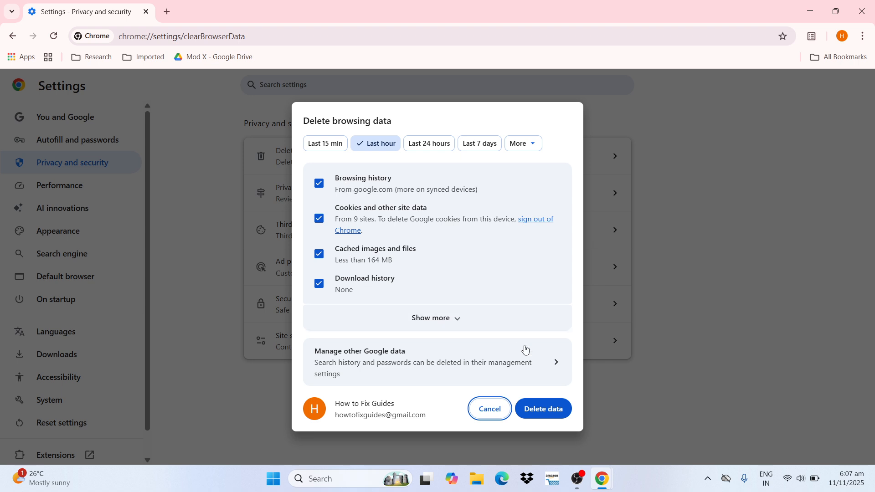
pyautogui.click(542, 420)
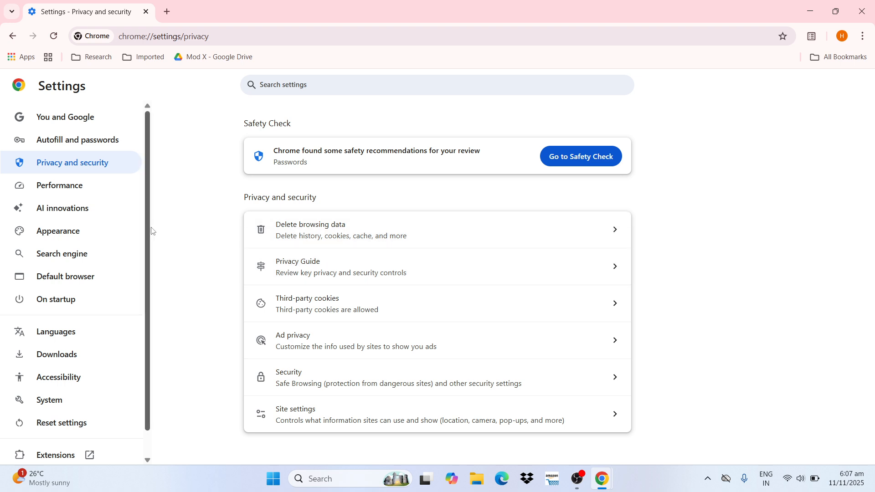
# Step: Review the extensions installed in Chrome, and close the browser
pyautogui.scroll(-1, 148, 246)
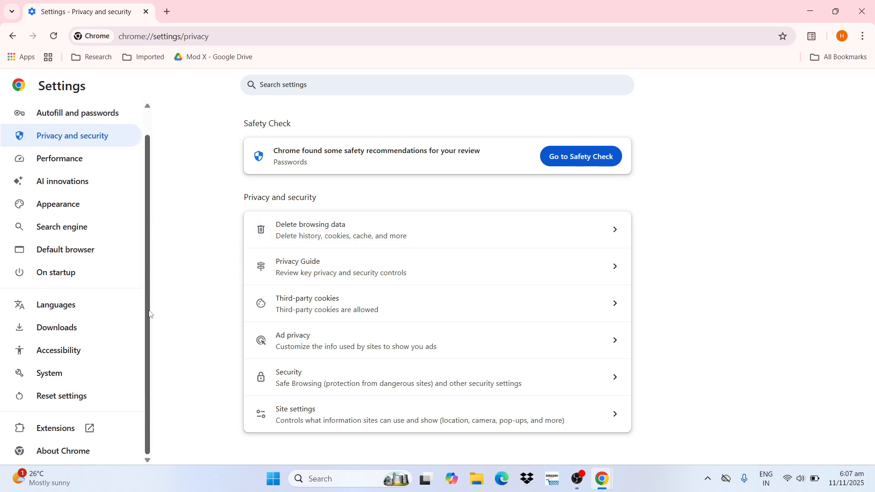
pyautogui.click(31, 438)
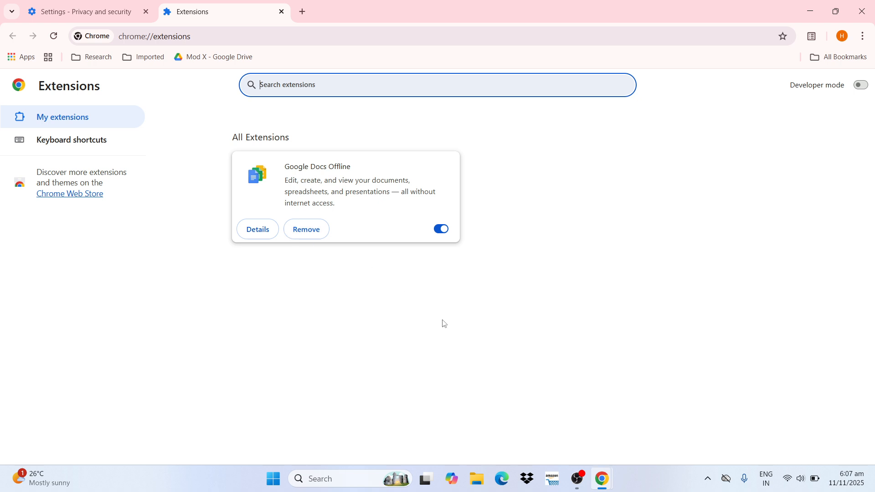
pyautogui.click(871, 5)
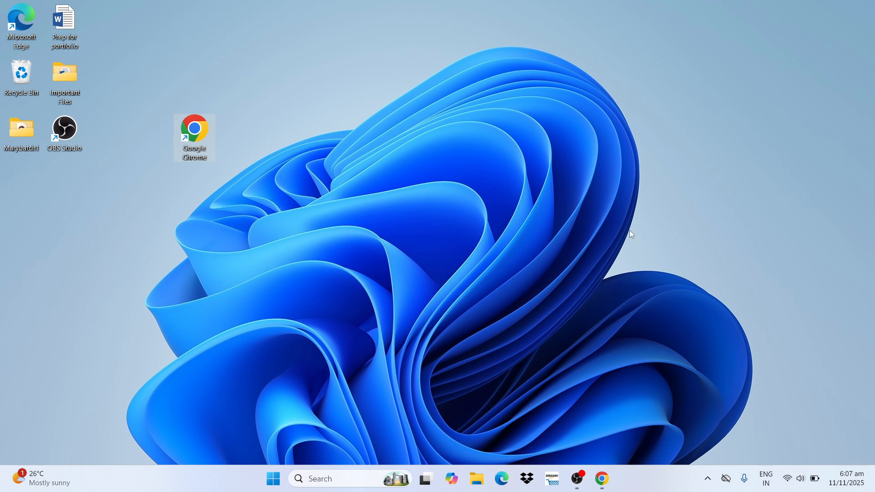
# Step: Run Command Prompt as administrator, then narrow its window and reposition it on the desktop
pyautogui.click(322, 482)
pyautogui.write('cmd')
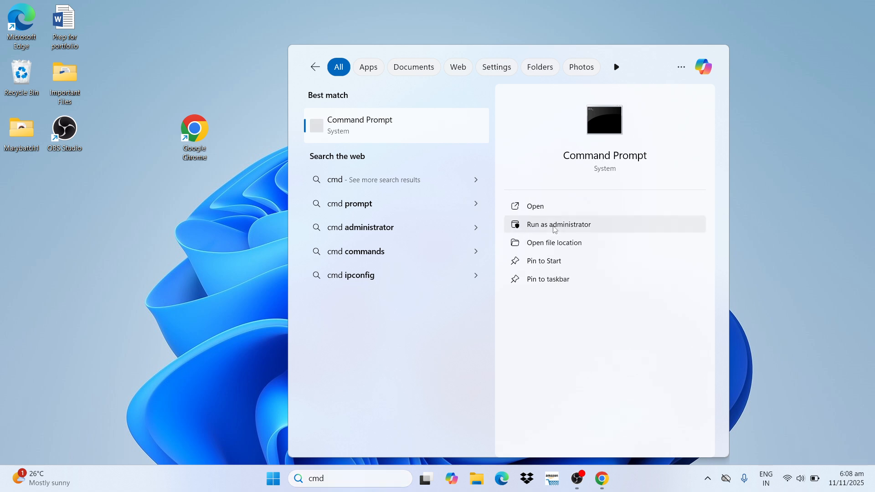
pyautogui.click(554, 226)
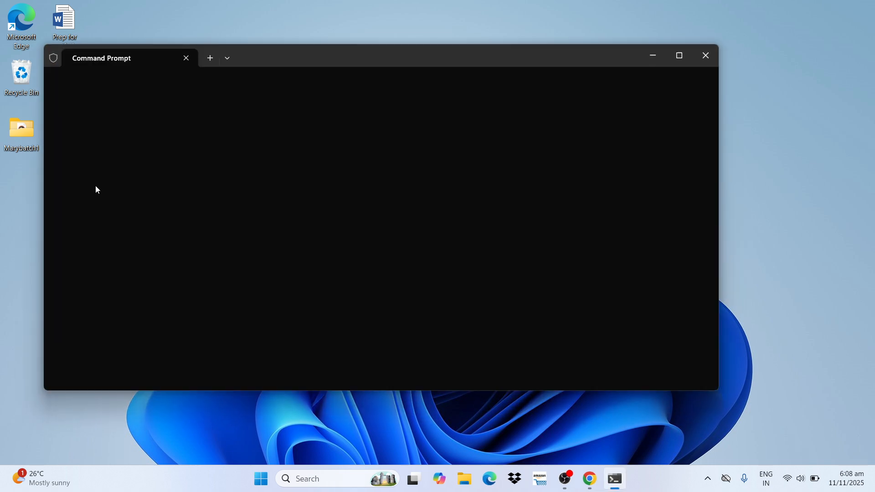
pyautogui.moveTo(42, 186); pyautogui.dragTo(212, 201)
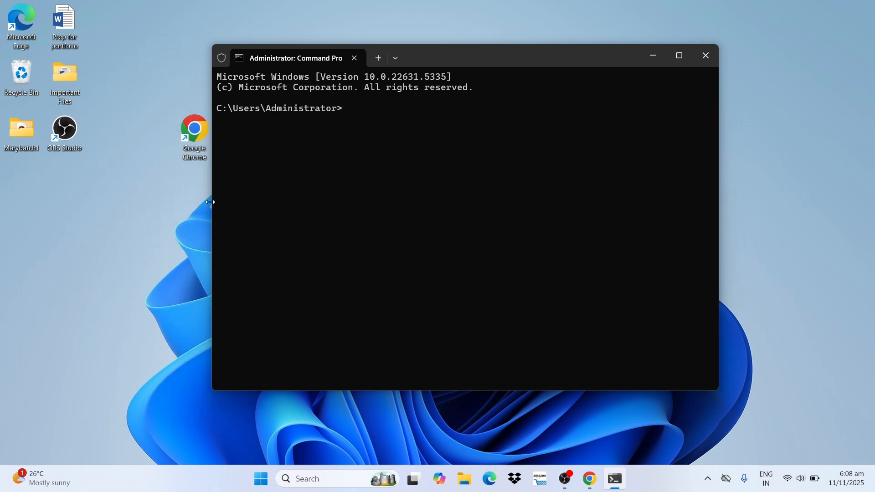
pyautogui.moveTo(566, 58); pyautogui.dragTo(551, 80)
# Step: Flush the DNS resolver cache with the command ipconfig /flushdns
pyautogui.write('i')
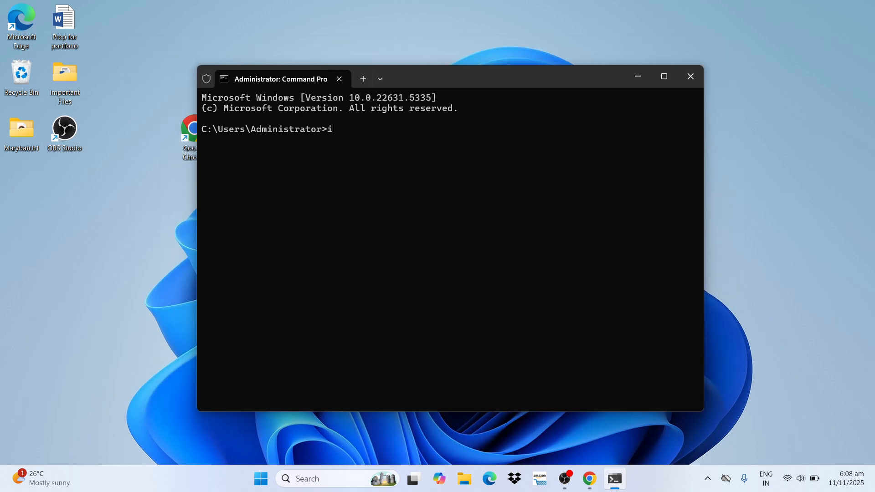
pyautogui.write('pconfig /flushdns')
pyautogui.press('Return')
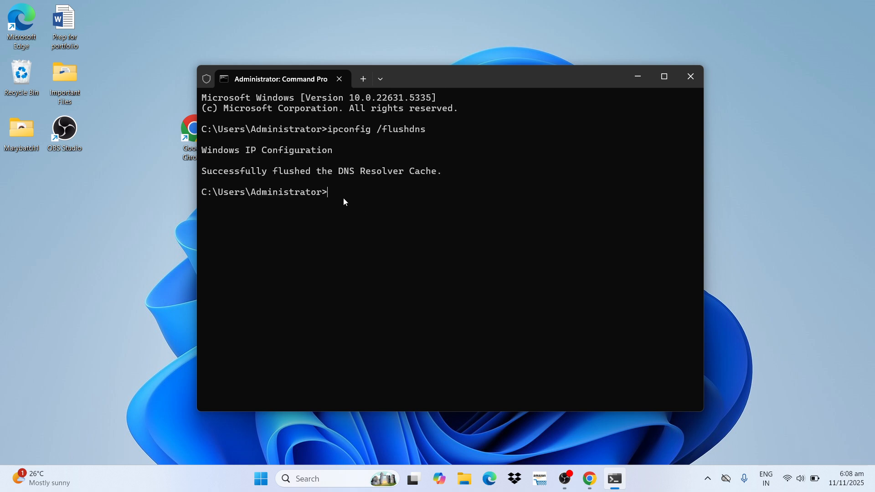
# Step: Reset the Winsock catalog with the command netsh winsock reset, highlight the restart notice in the output, and close Command Prompt
pyautogui.write('netsh winsock resey')
pyautogui.press('BackSpace')
pyautogui.write('t')
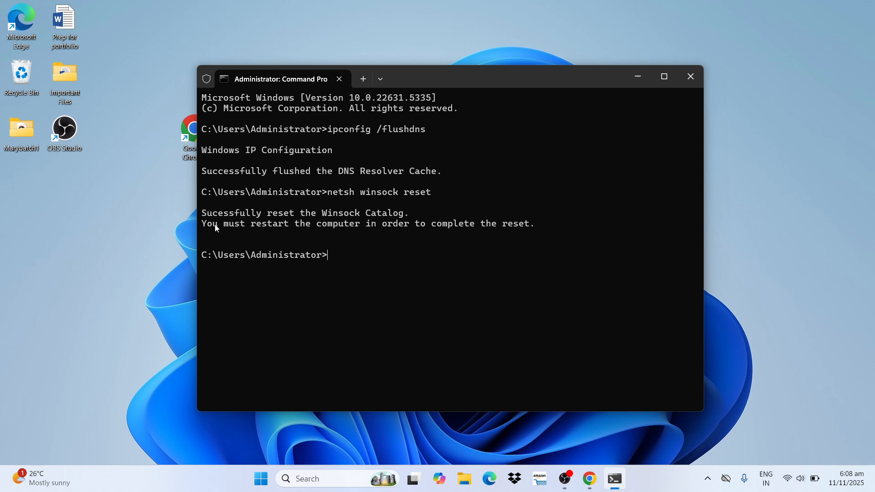
pyautogui.moveTo(212, 223); pyautogui.dragTo(508, 234)
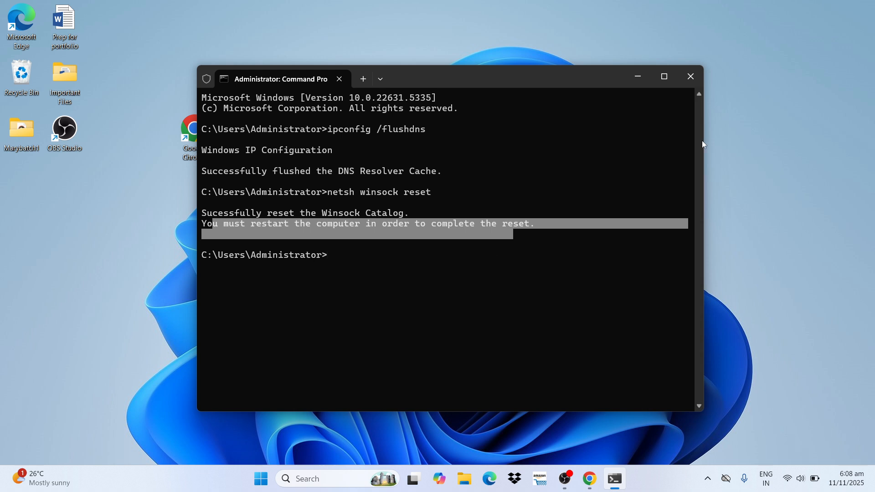
pyautogui.click(691, 76)
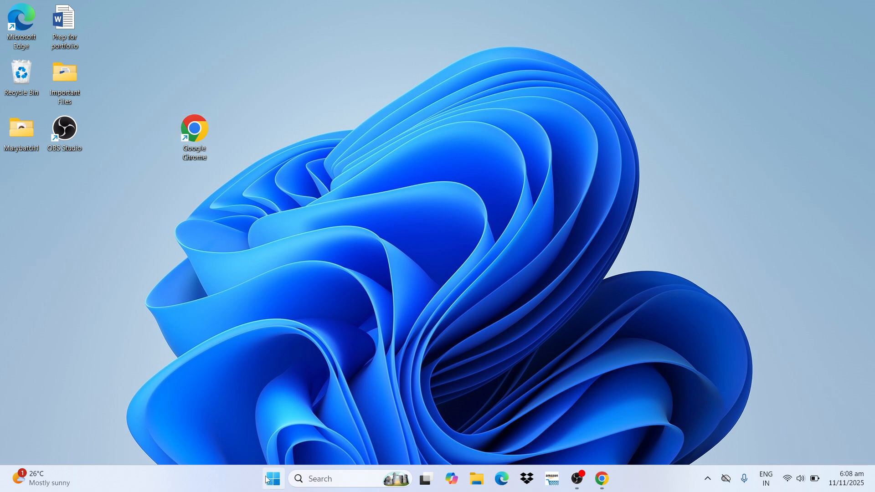
# Step: Locate the Restart option among the Windows power options and dismiss them without restarting the computer
pyautogui.click(272, 479)
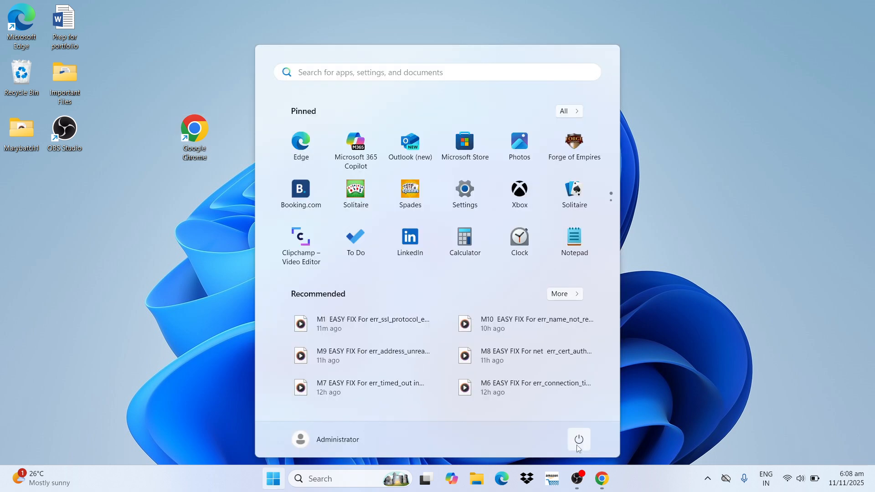
pyautogui.click(578, 441)
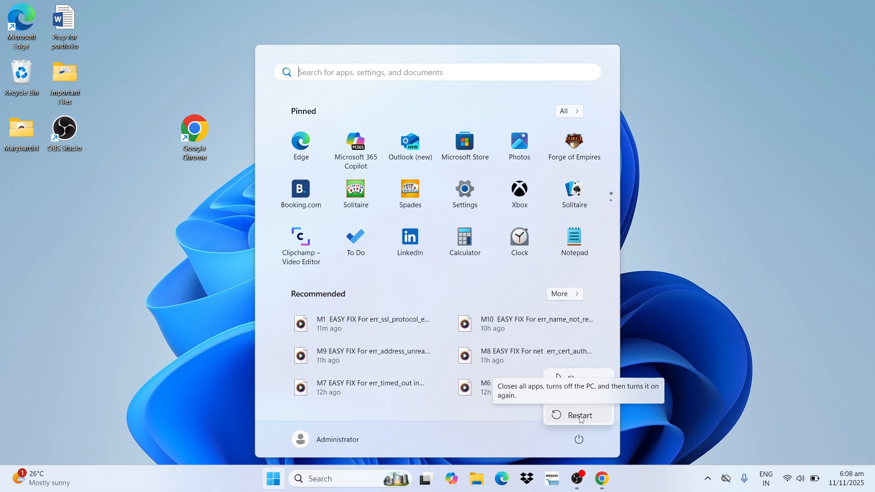
pyautogui.click(578, 480)
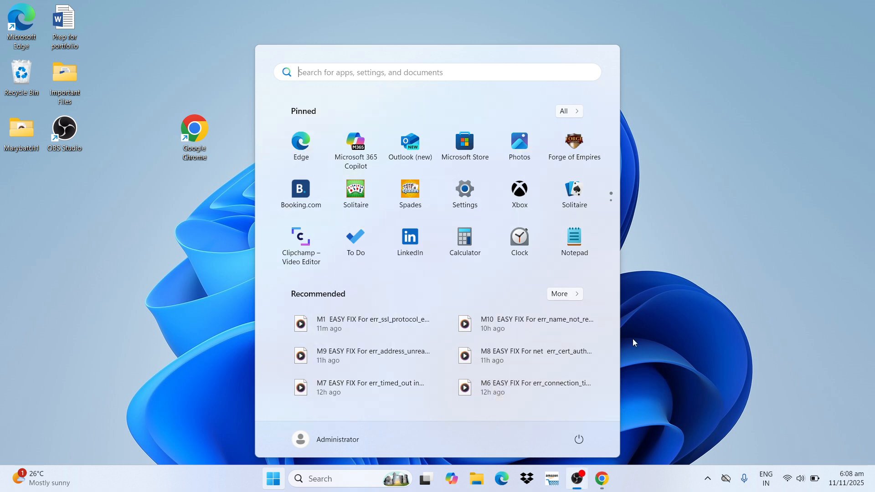